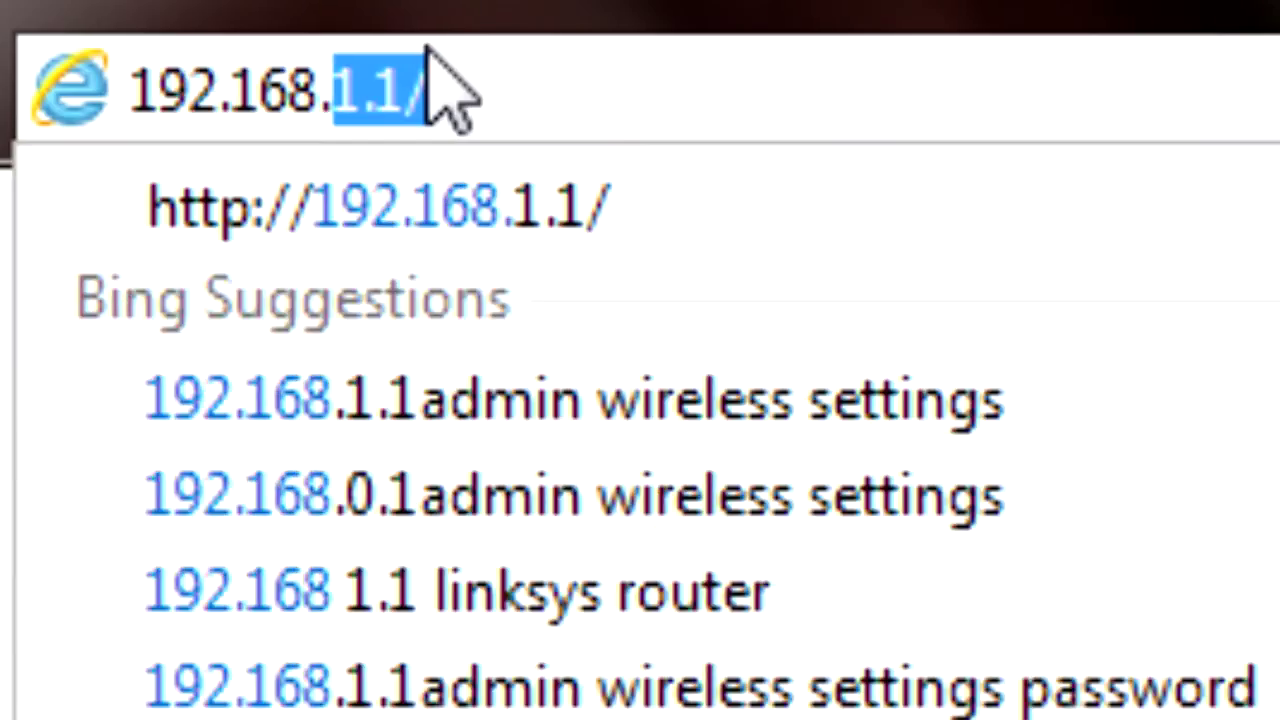
pyautogui.write('1.1')
pyautogui.press('Return')
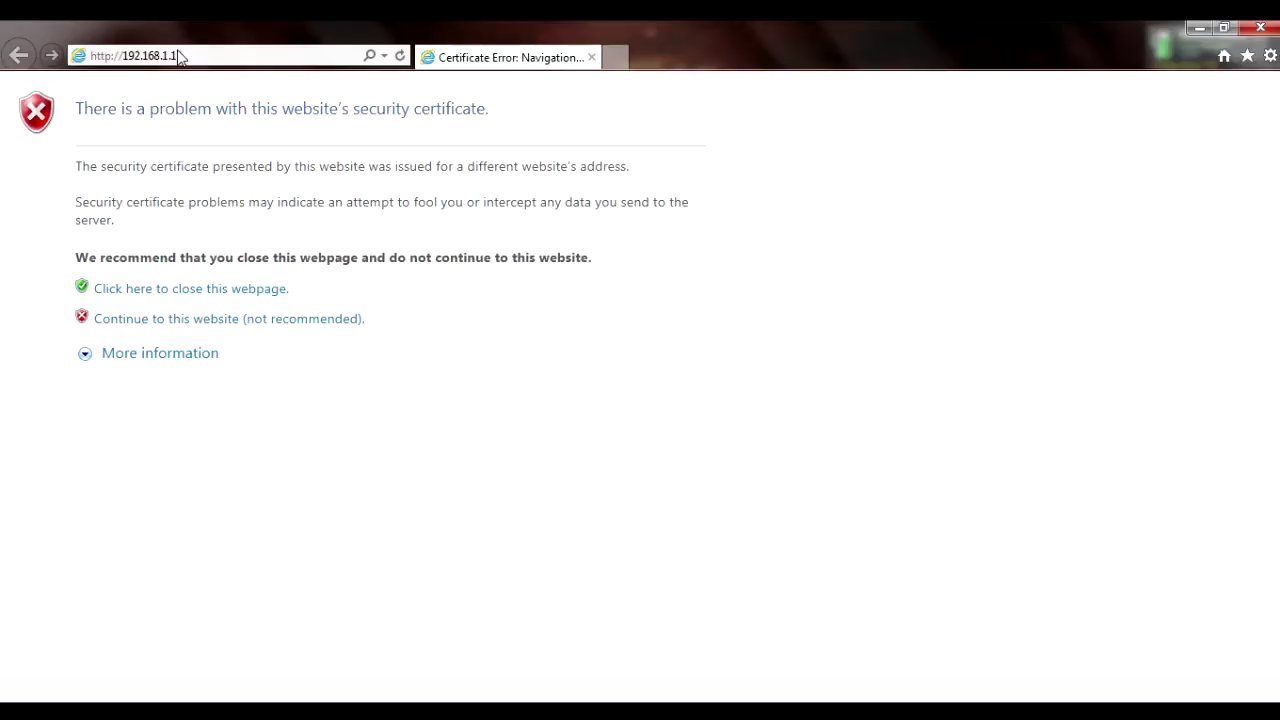
pyautogui.click(333, 319)
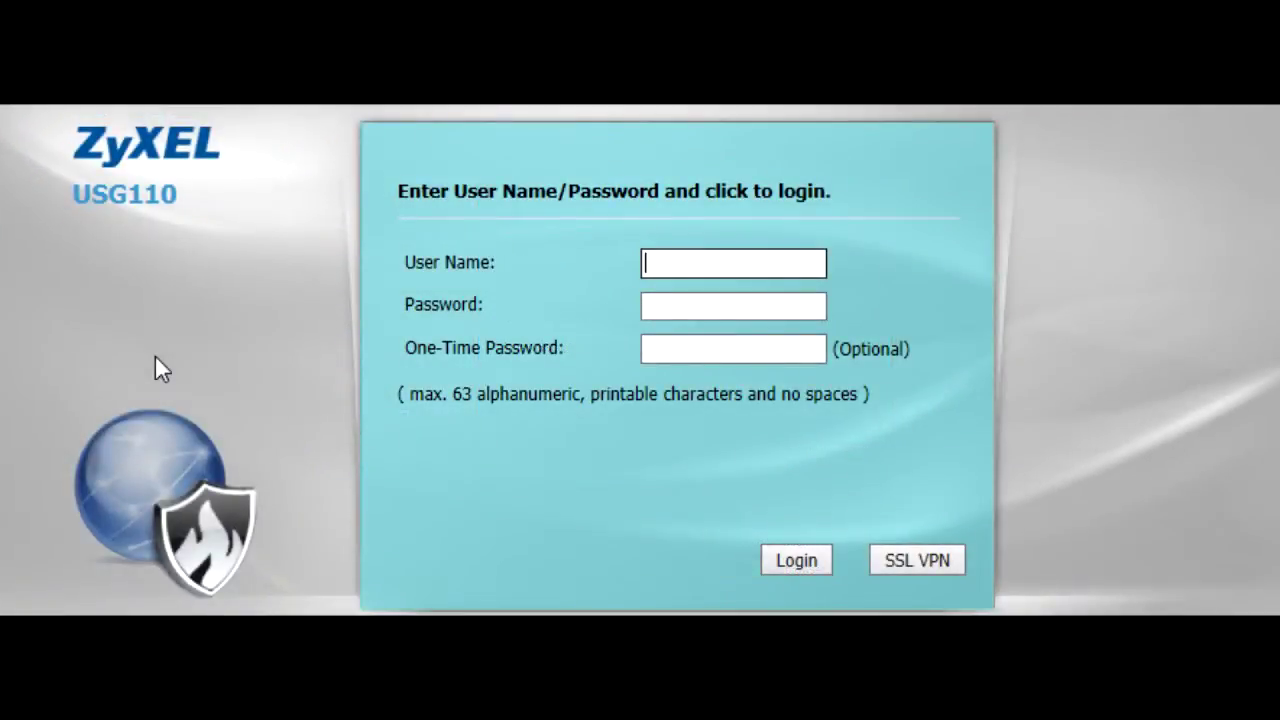
pyautogui.write('a')
pyautogui.write('dmin')
pyautogui.press('Tab')
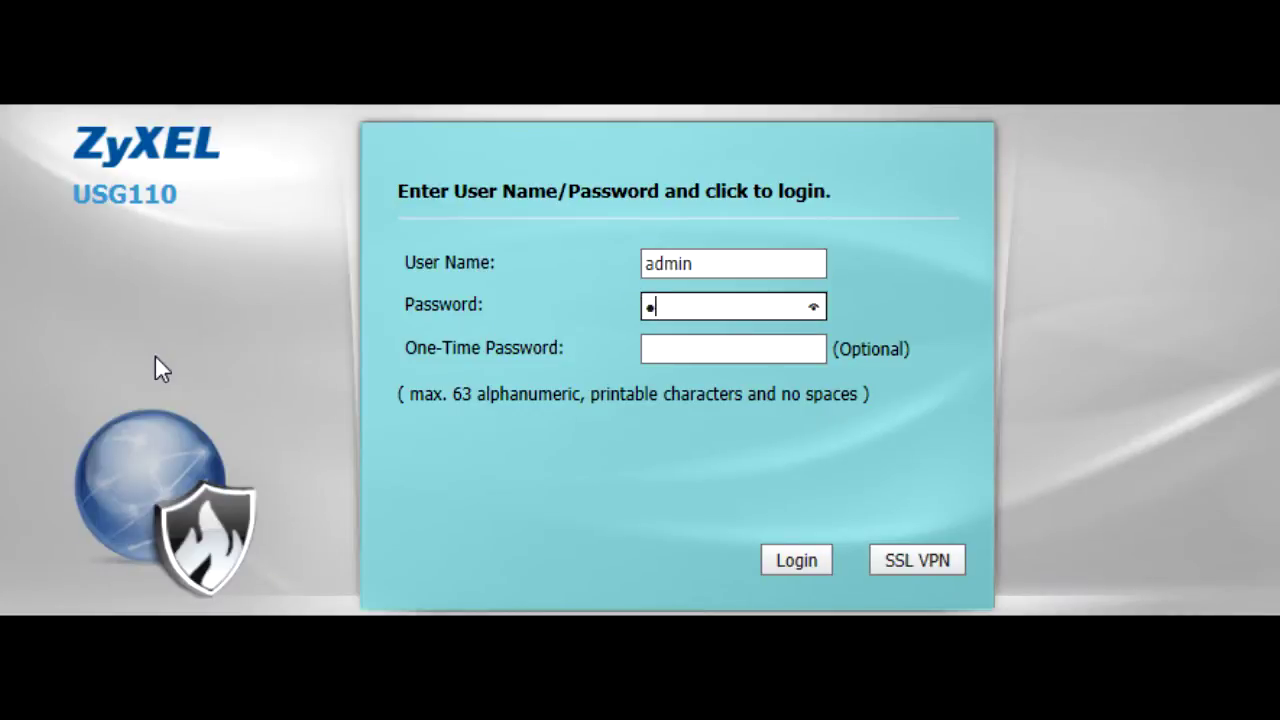
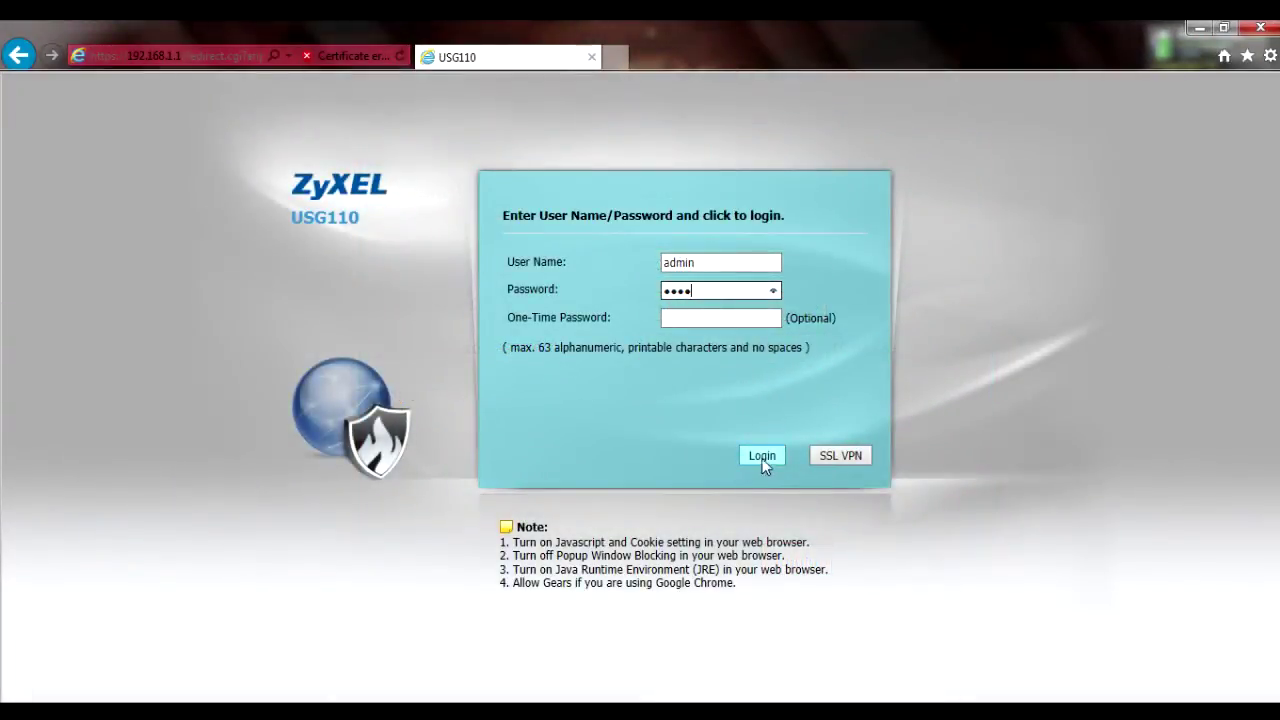
pyautogui.click(765, 460)
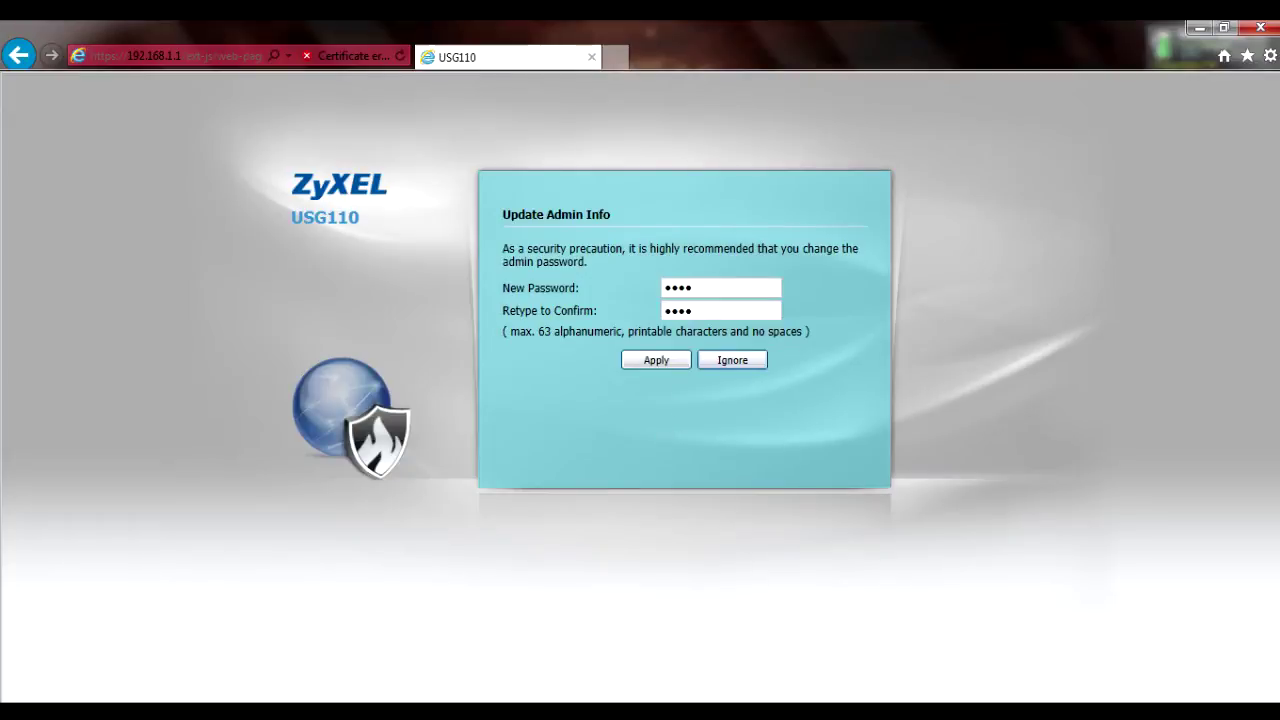
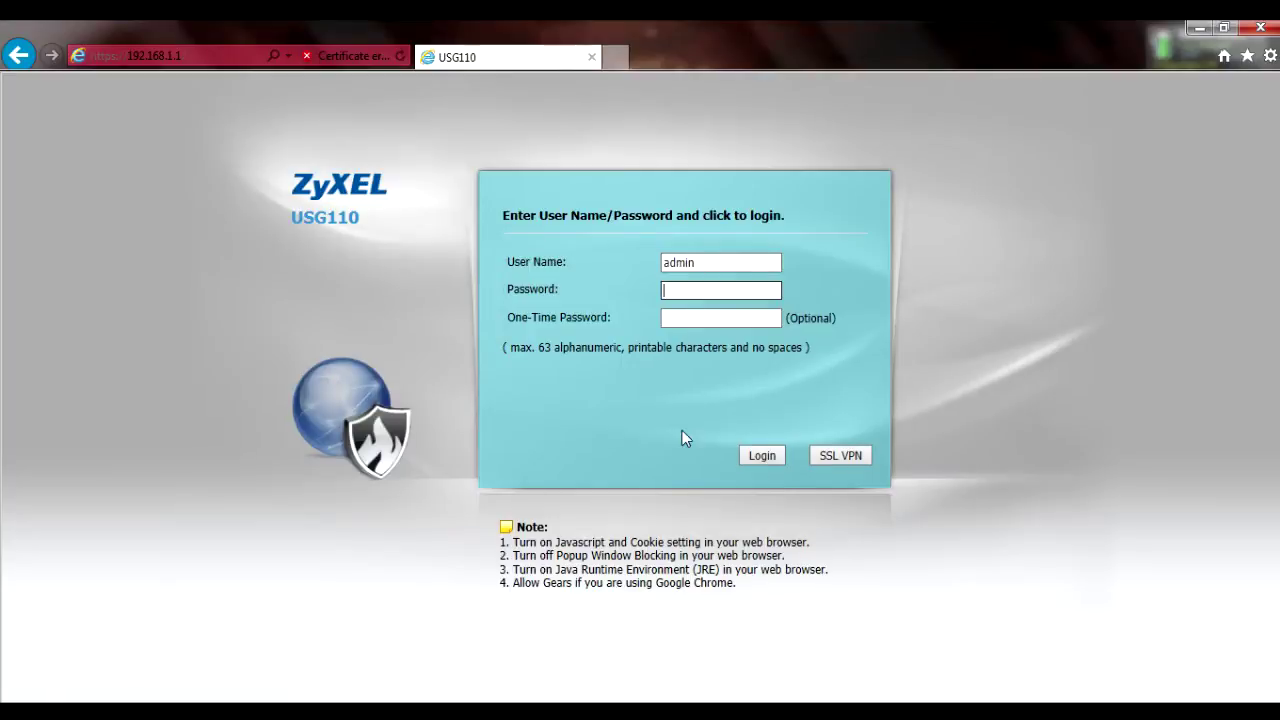
pyautogui.press('Tab')
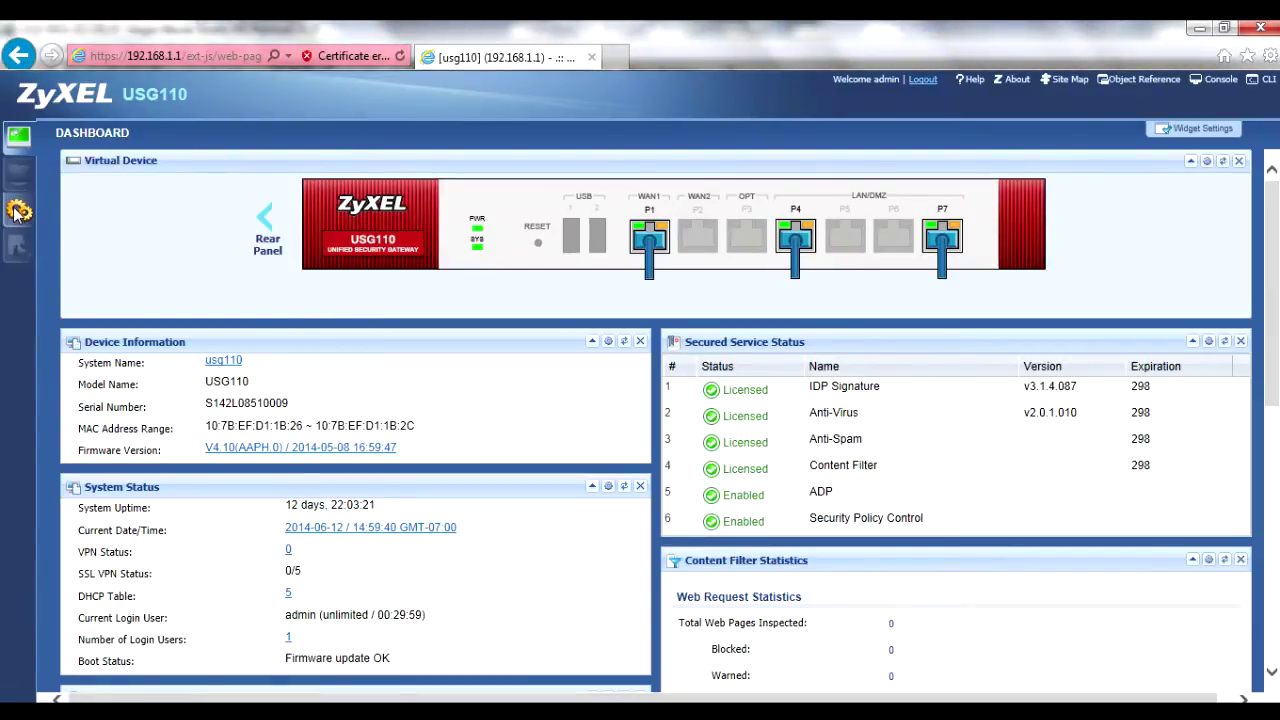
# - Go to Configuration > Object > Auth. Method and select the default method
pyautogui.click(18, 212)
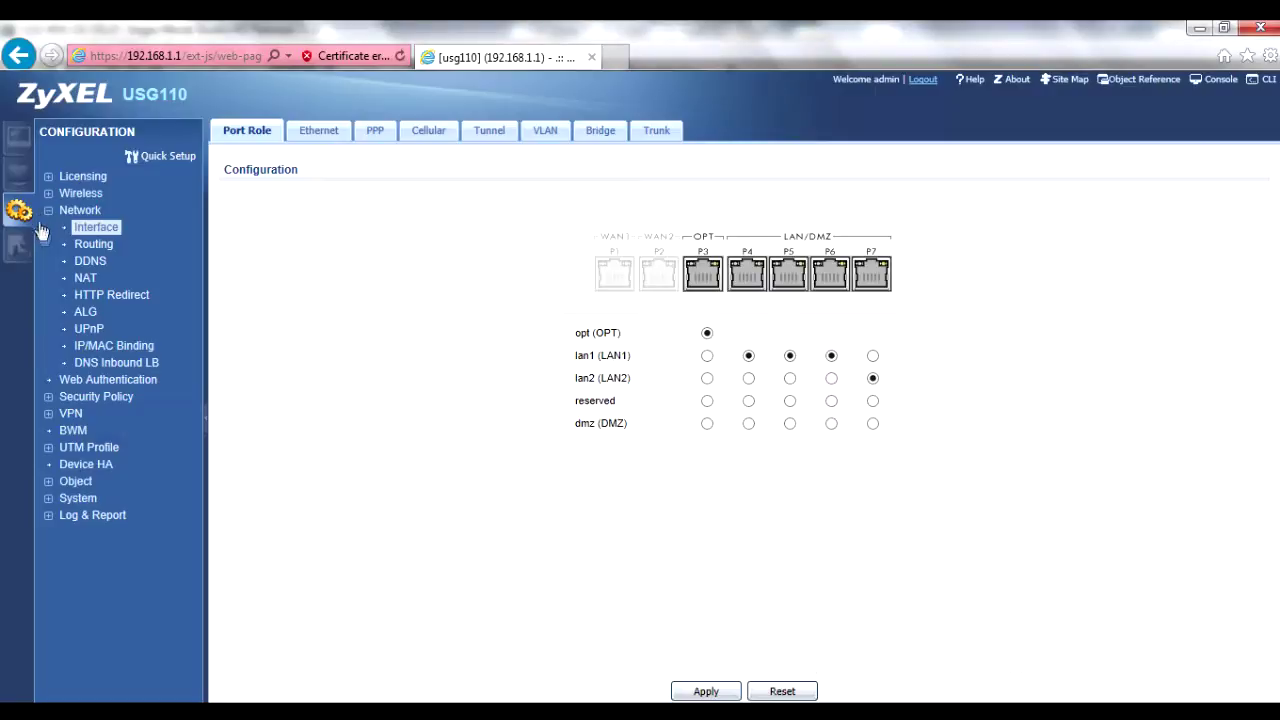
pyautogui.click(62, 482)
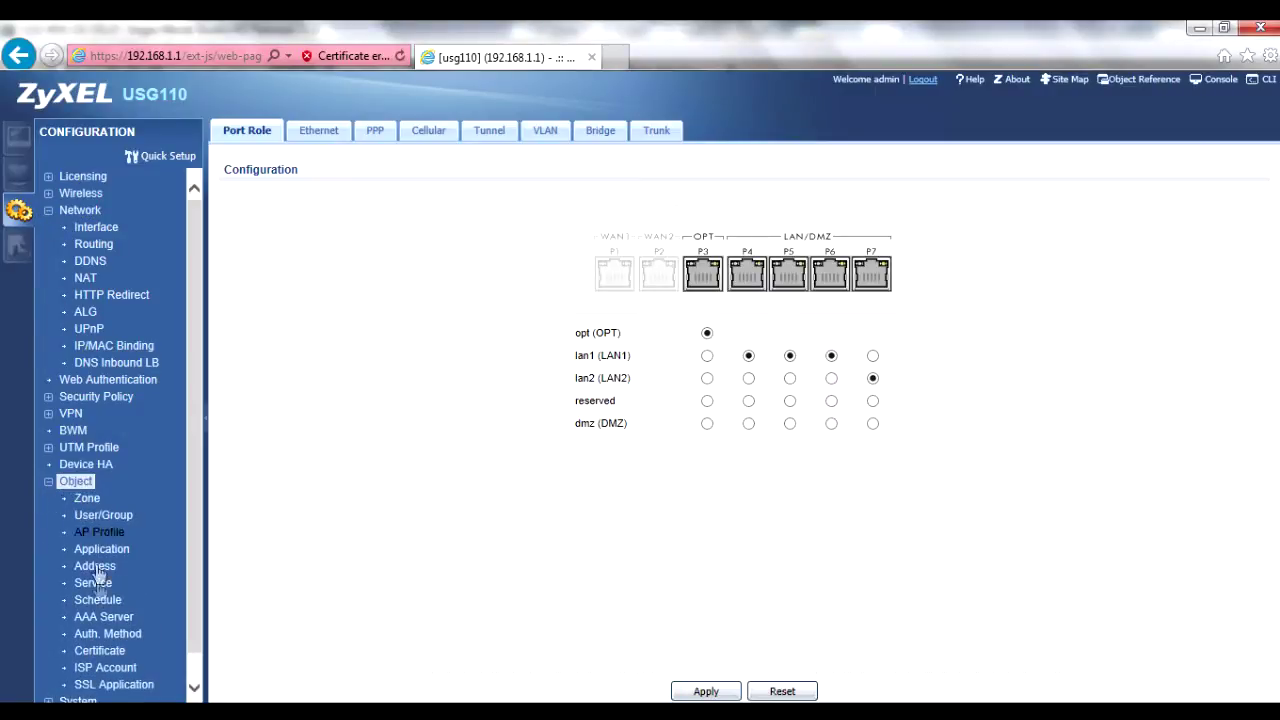
pyautogui.click(100, 636)
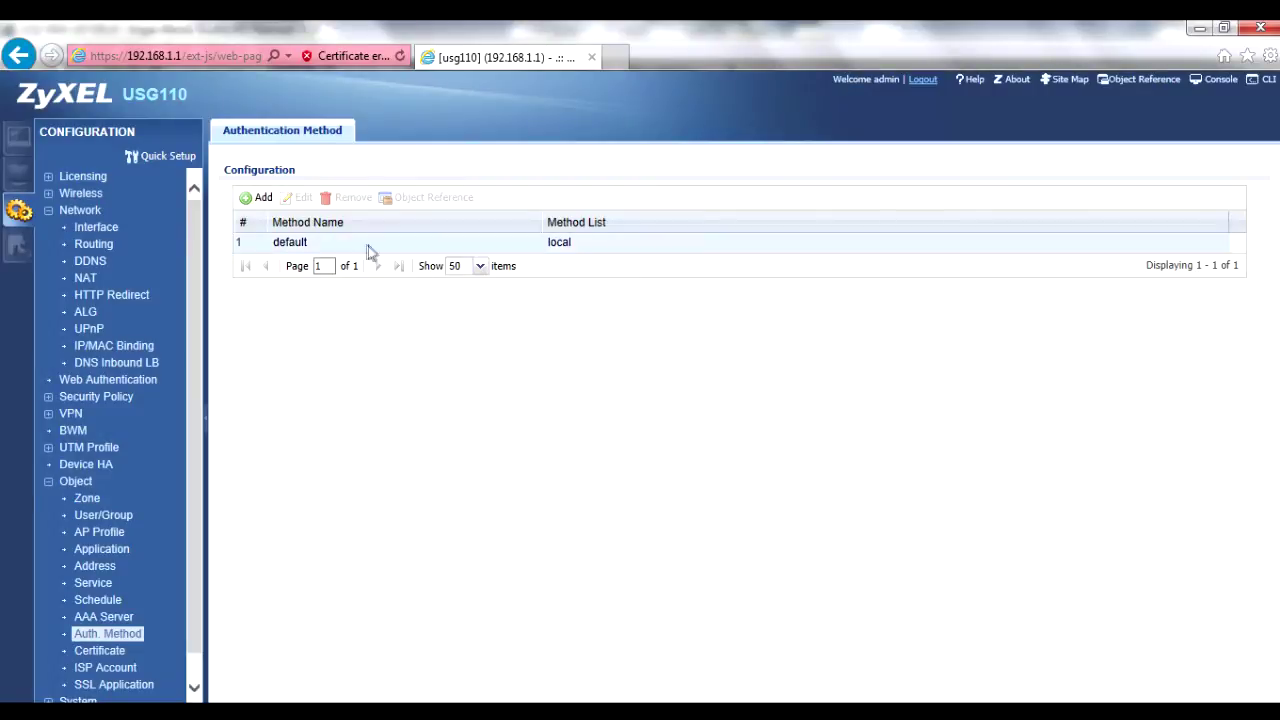
pyautogui.click(360, 248)
# - Put 'group ad' first in the default method's list, ahead of local, and save
pyautogui.doubleClick(357, 244)
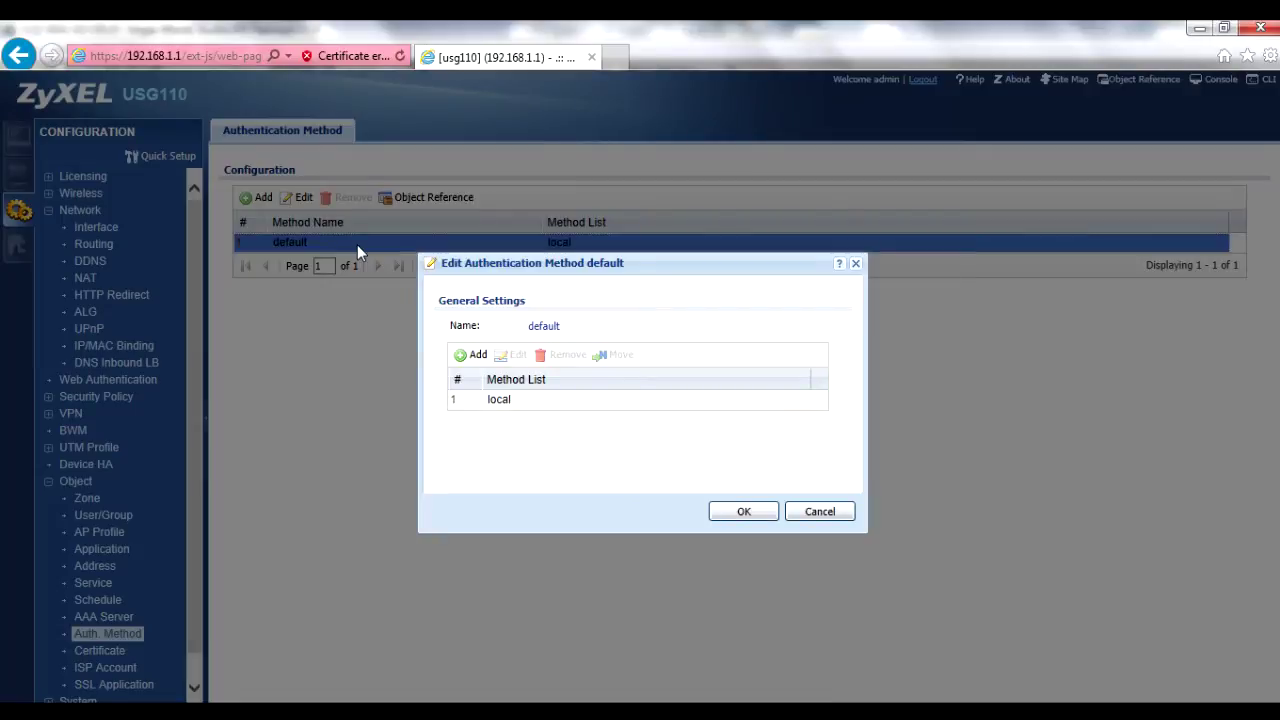
pyautogui.click(464, 356)
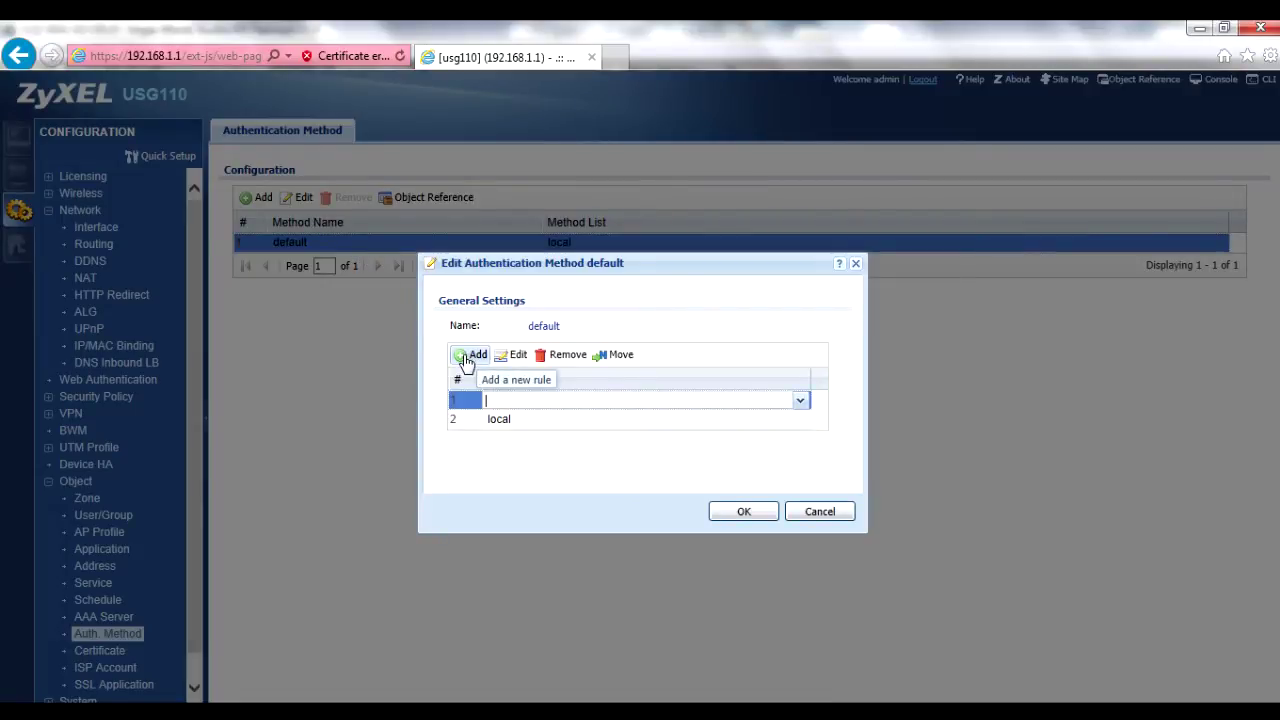
pyautogui.click(800, 400)
pyautogui.click(547, 438)
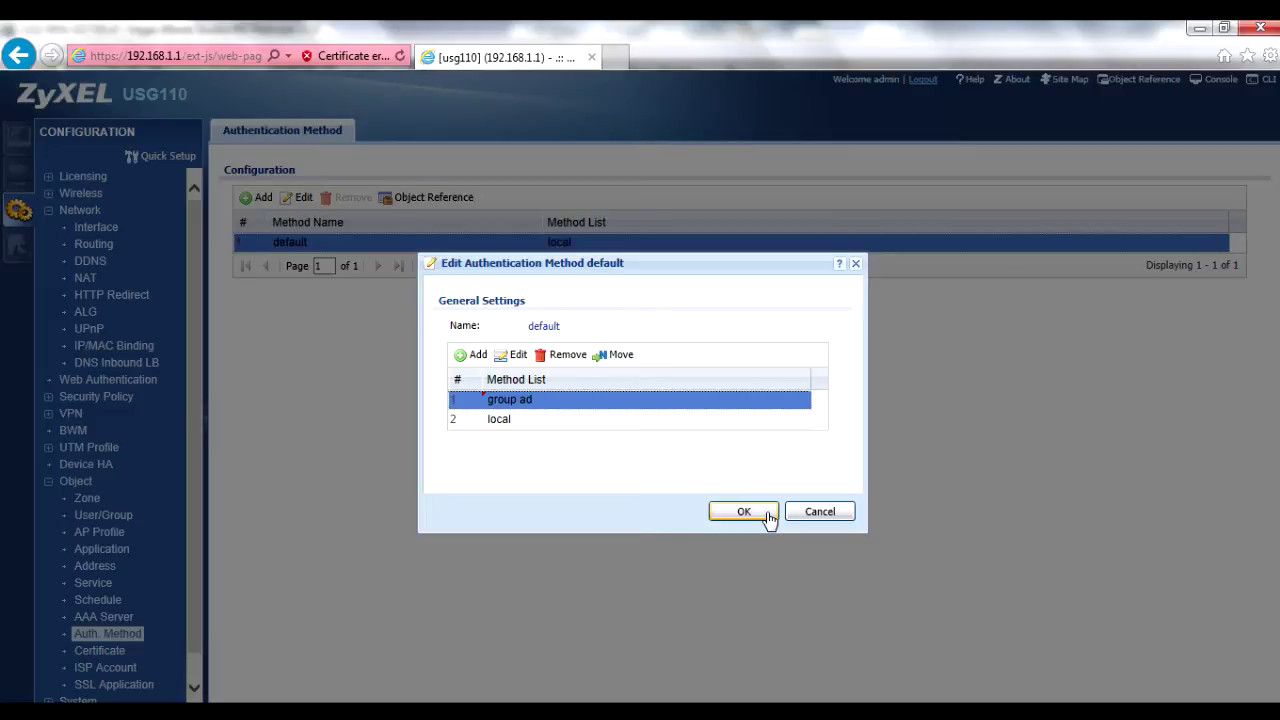
pyautogui.click(744, 513)
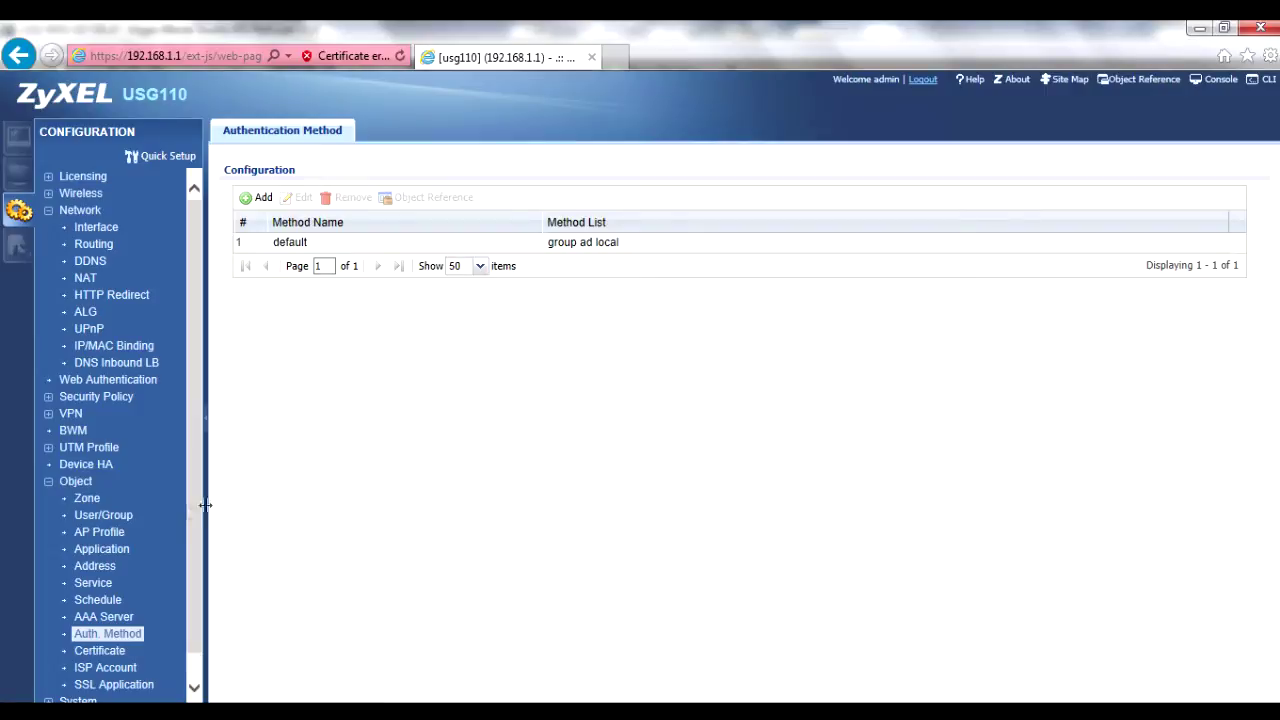
# - Open Object > AAA Server and select the 'ad' Active Directory entry for editing
pyautogui.click(82, 617)
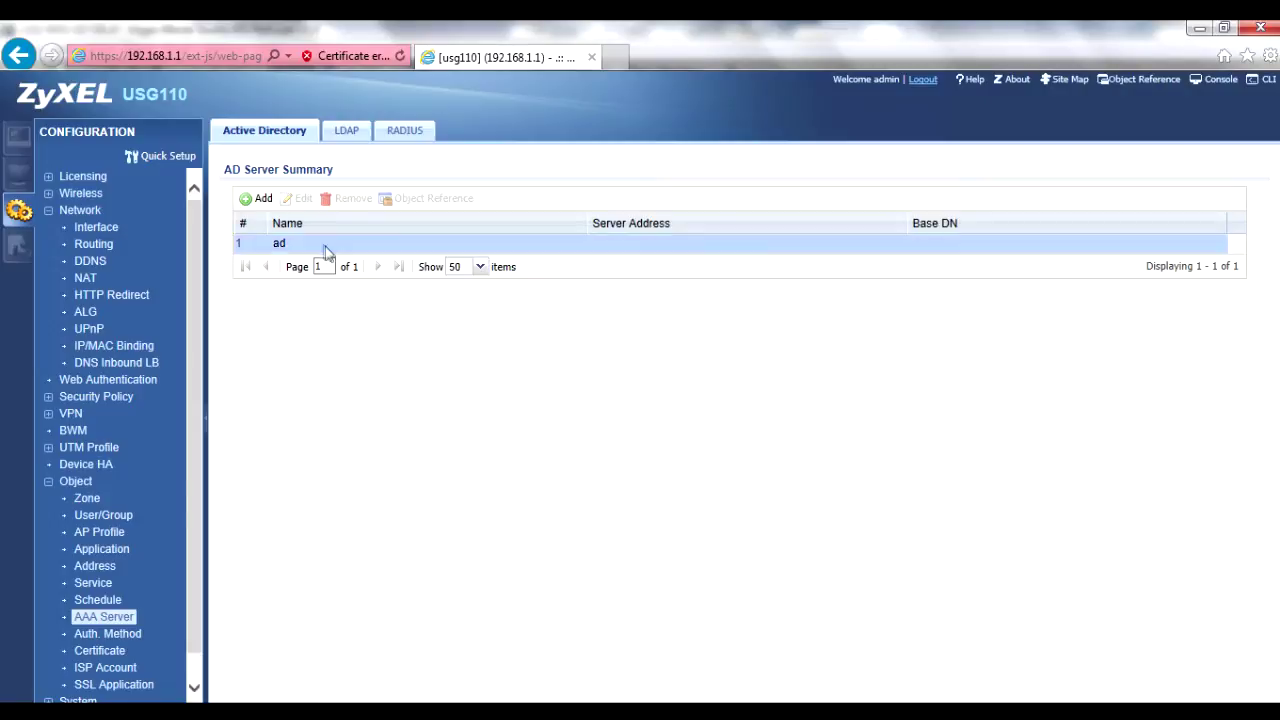
pyautogui.click(323, 250)
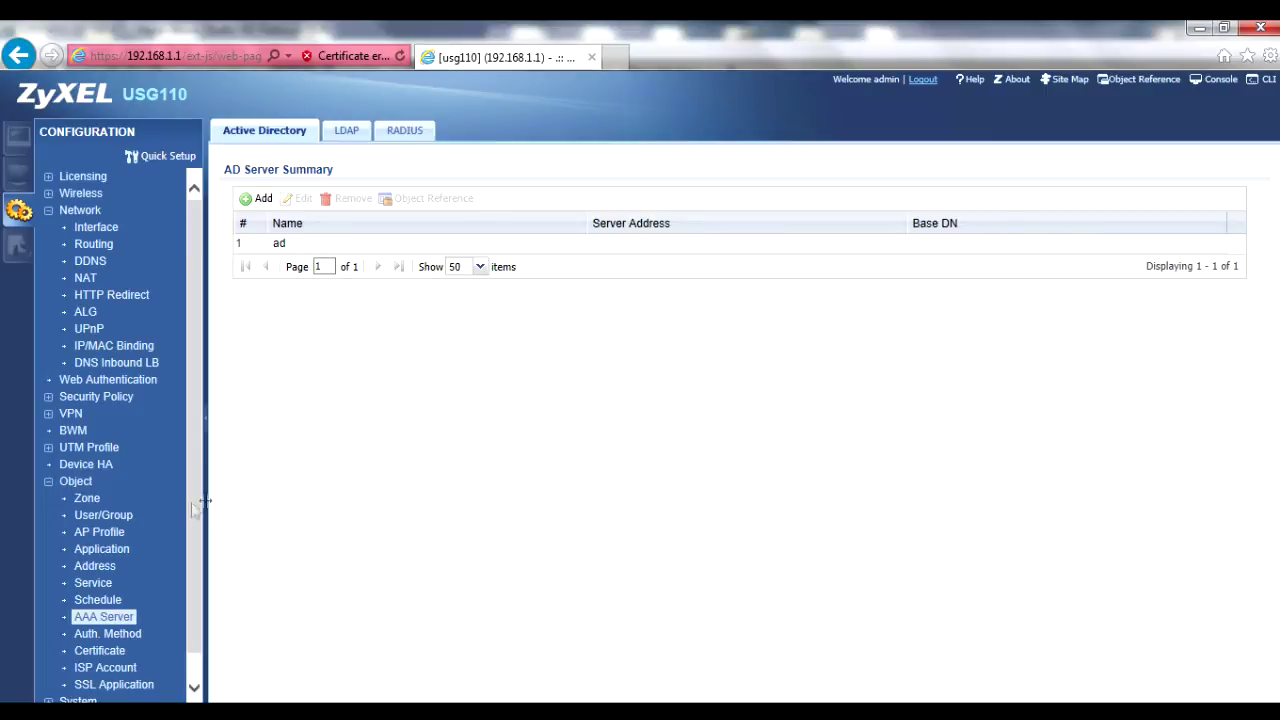
# - Go to Object > User/Group and open a blank form for a new user
pyautogui.click(110, 516)
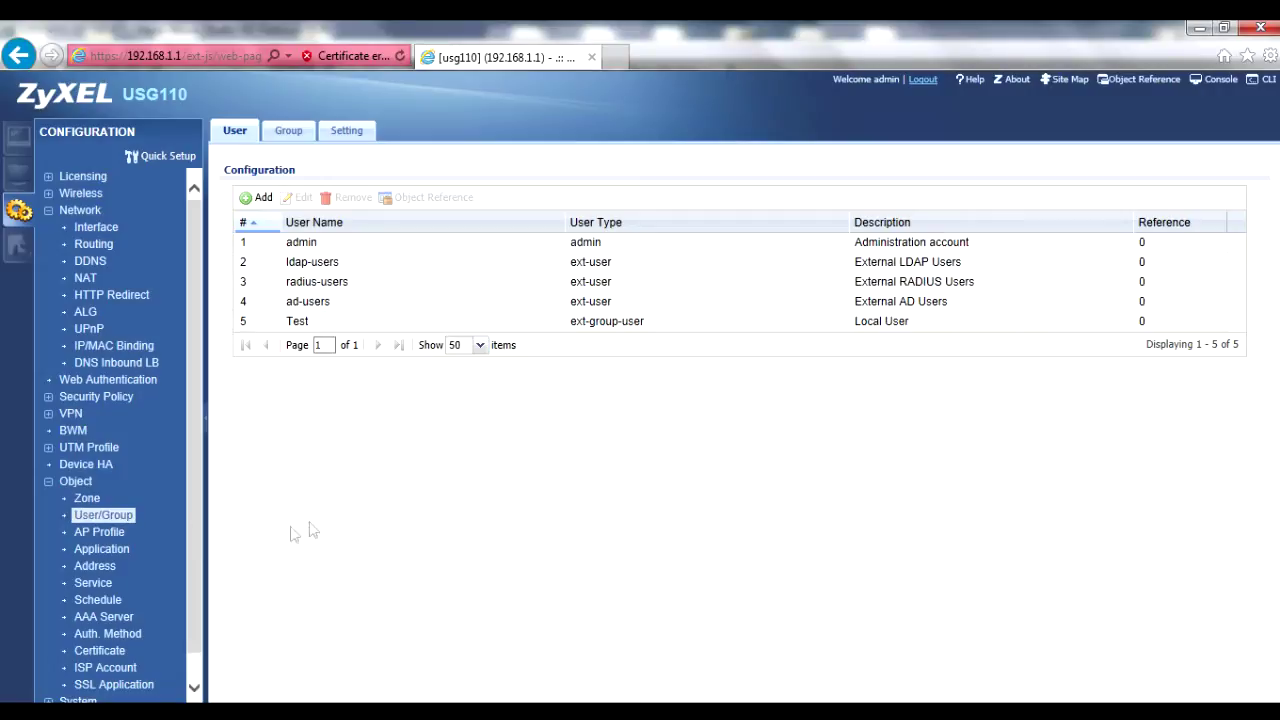
pyautogui.click(262, 199)
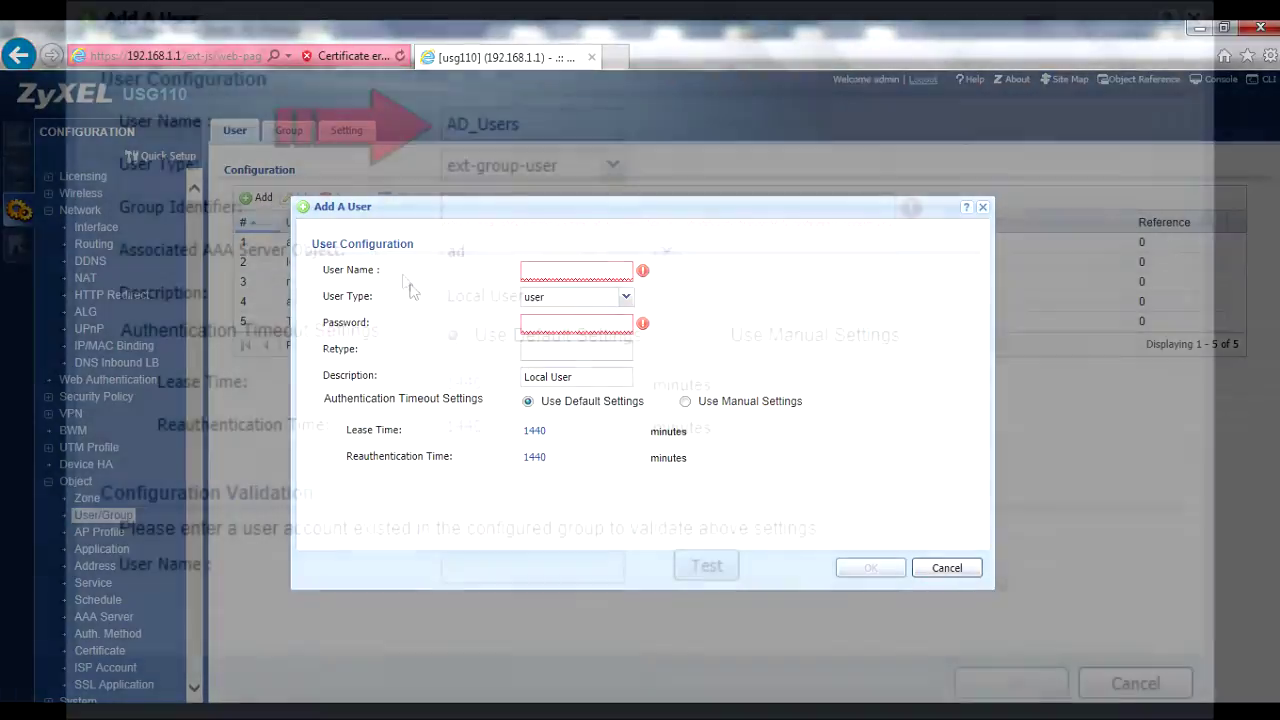